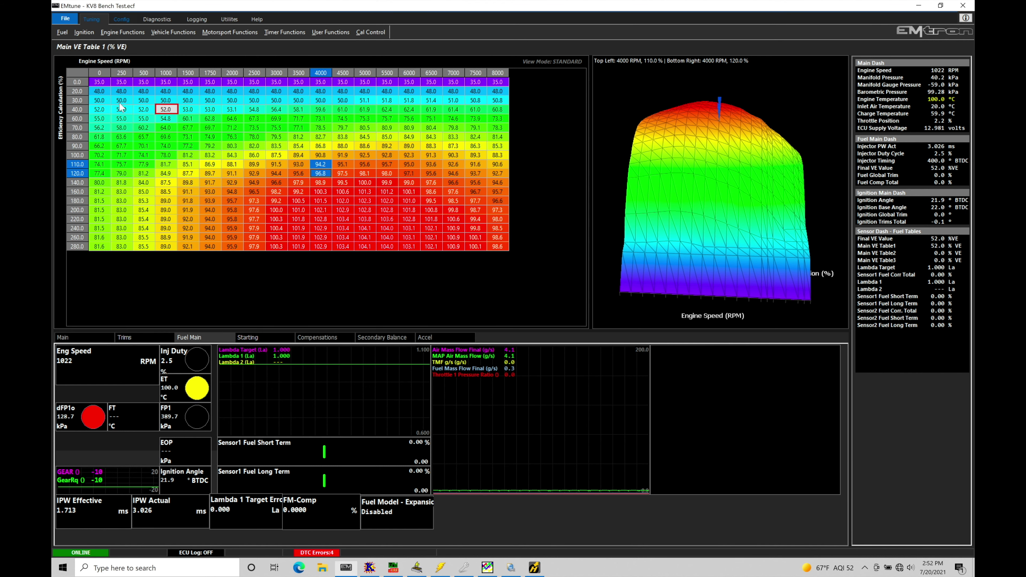
Open Config > Functions > Function Output Setup to list the engine functions
click(122, 19)
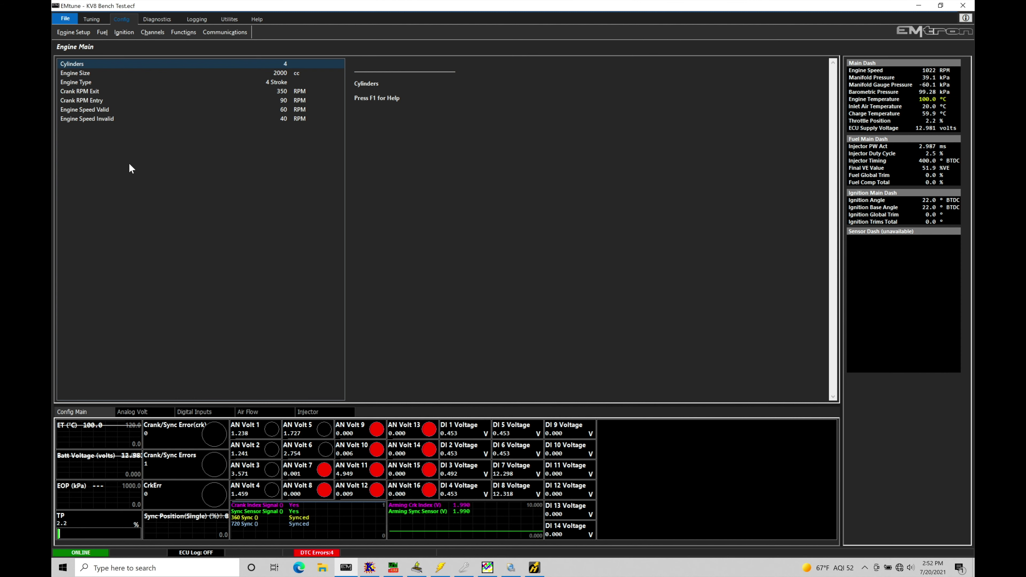
click(188, 33)
click(190, 41)
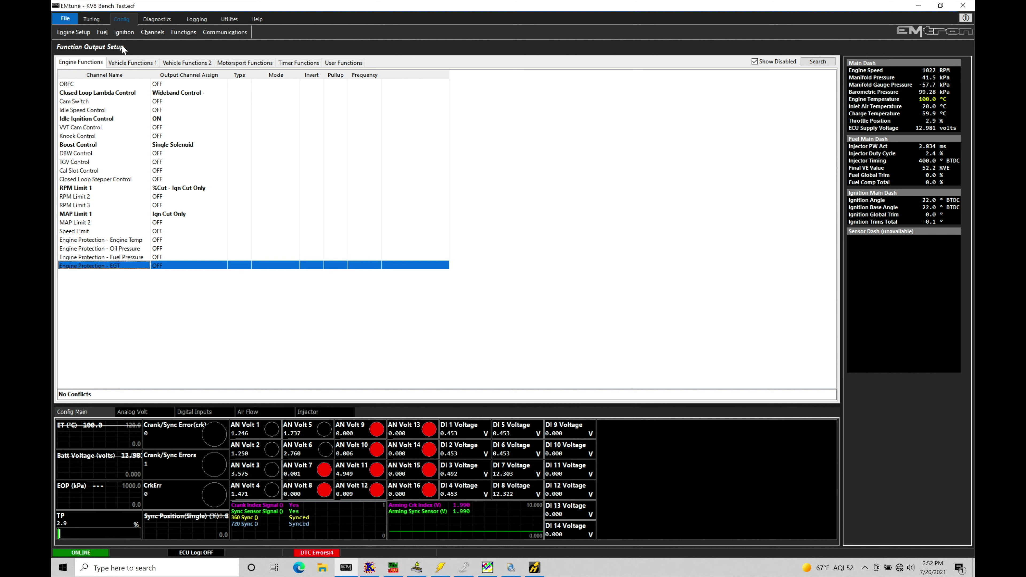
Open Channels > Input Setup and show the Engine input channels
click(146, 35)
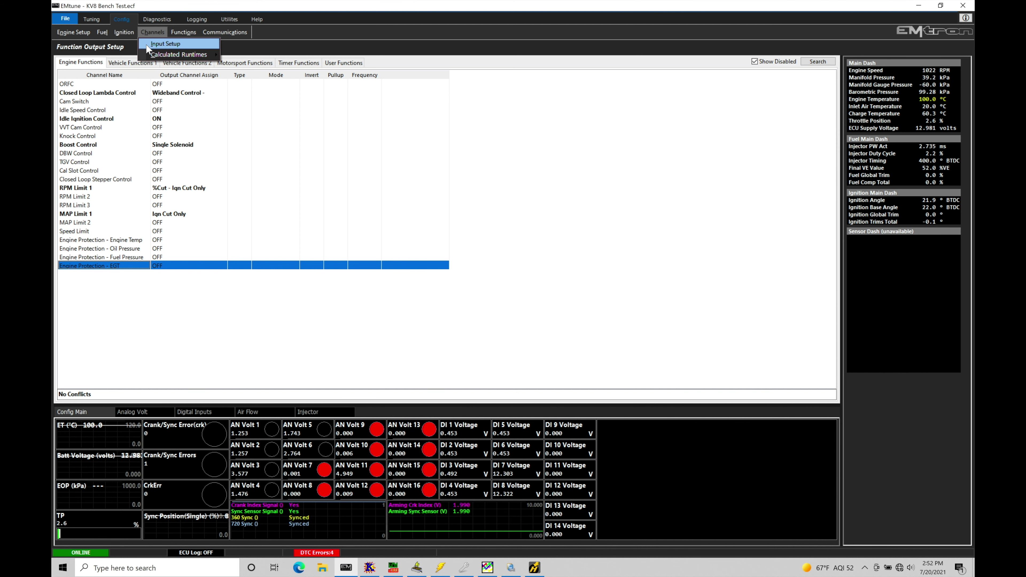
click(146, 44)
click(68, 63)
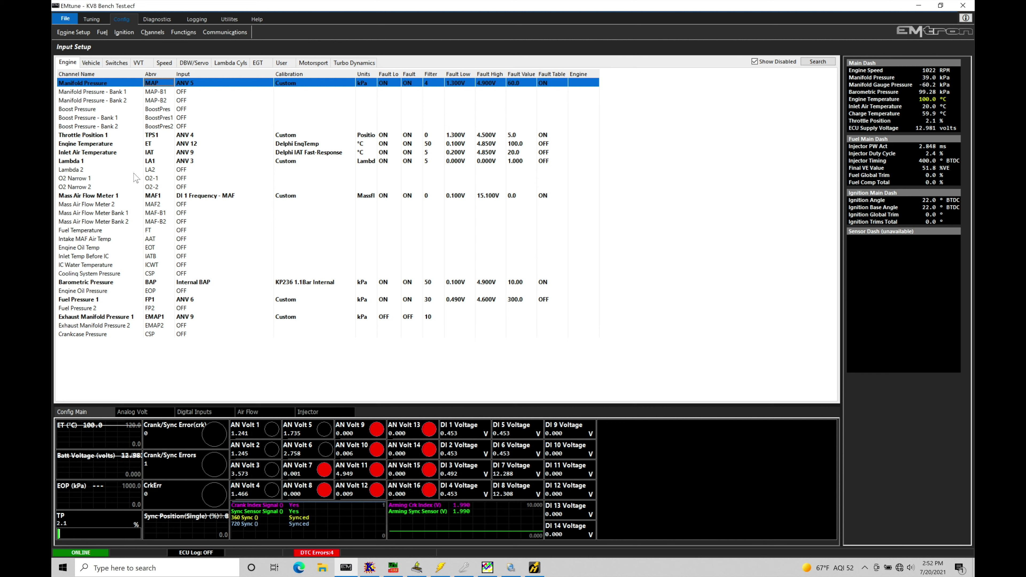
Check the Fuel Pressure 1, Engine Oil Pressure, Exhaust Manifold Pressure 1 and Lambda 2 inputs
click(102, 301)
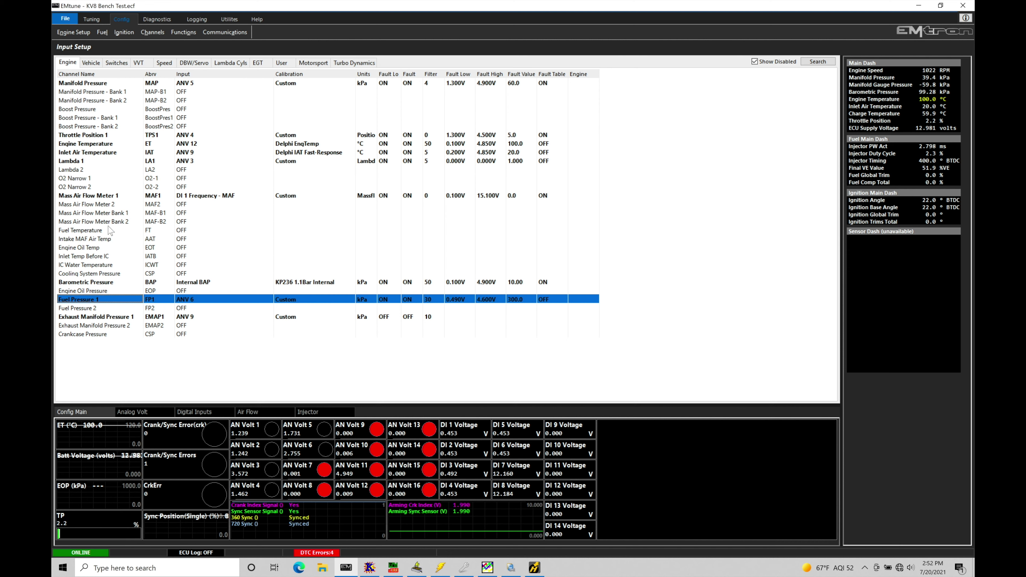
click(101, 292)
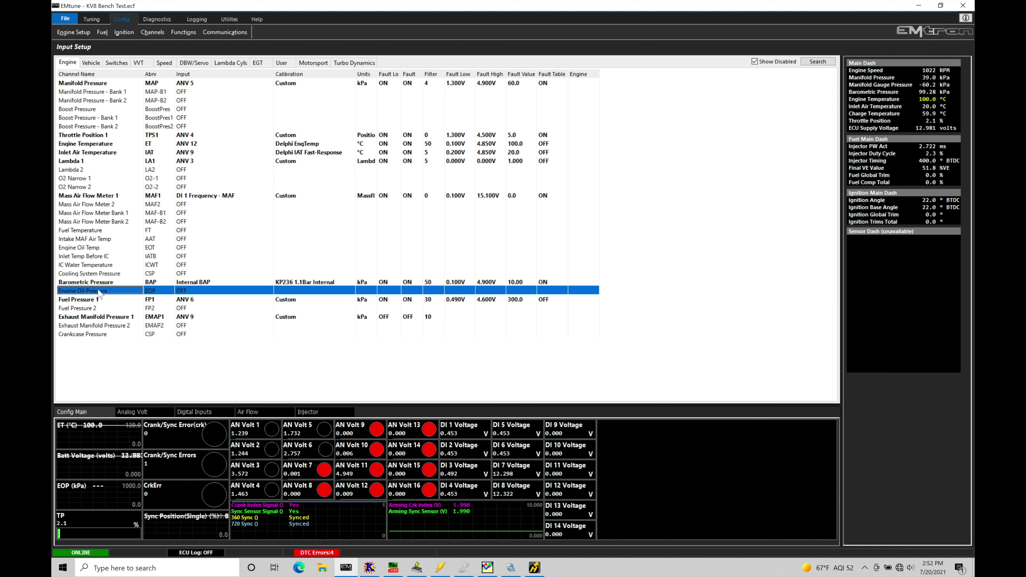
click(111, 300)
click(111, 317)
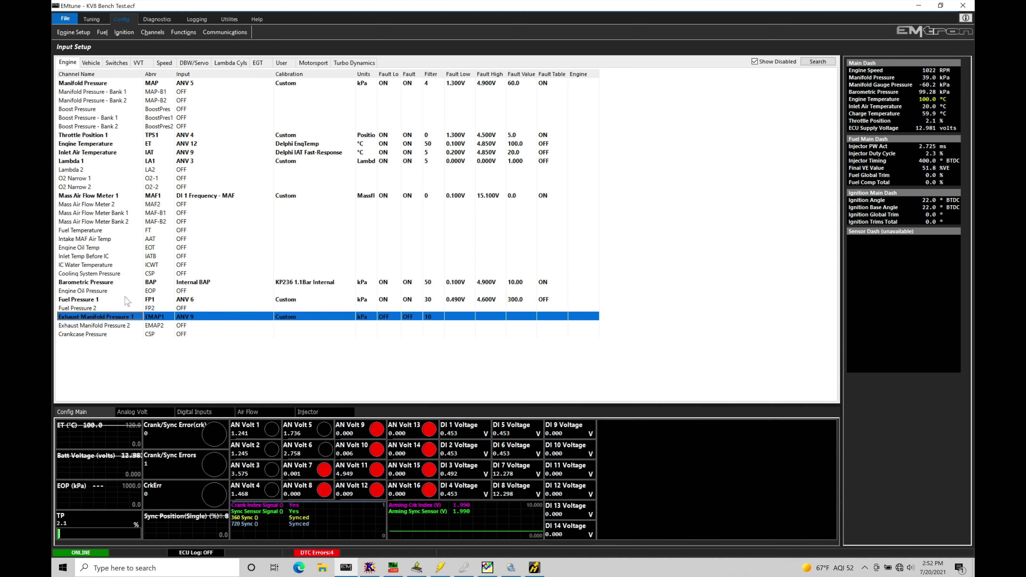
click(136, 170)
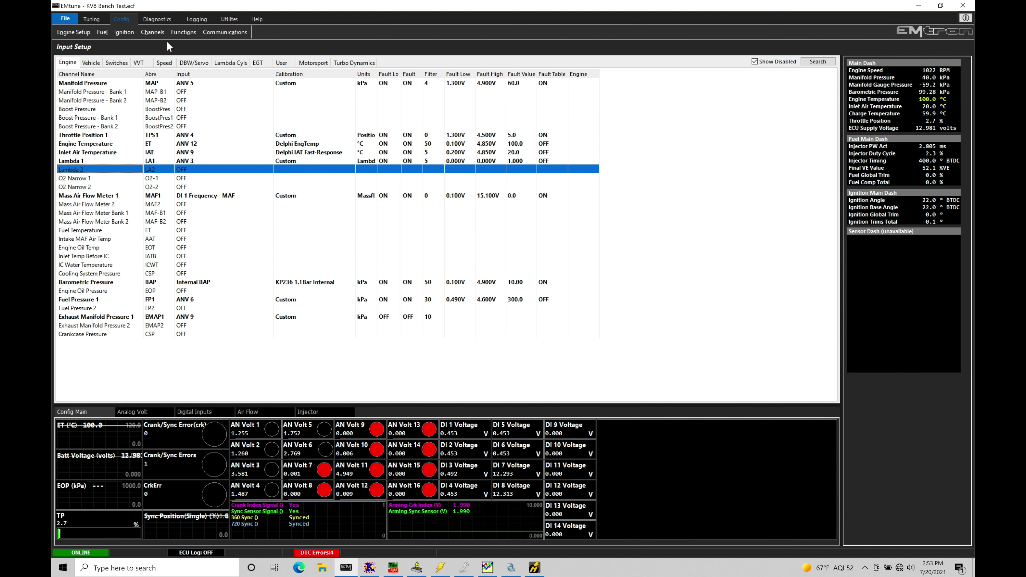
Go back to Functions > Function Output Setup and select Engine Protection - Engine Temp
click(179, 34)
click(179, 42)
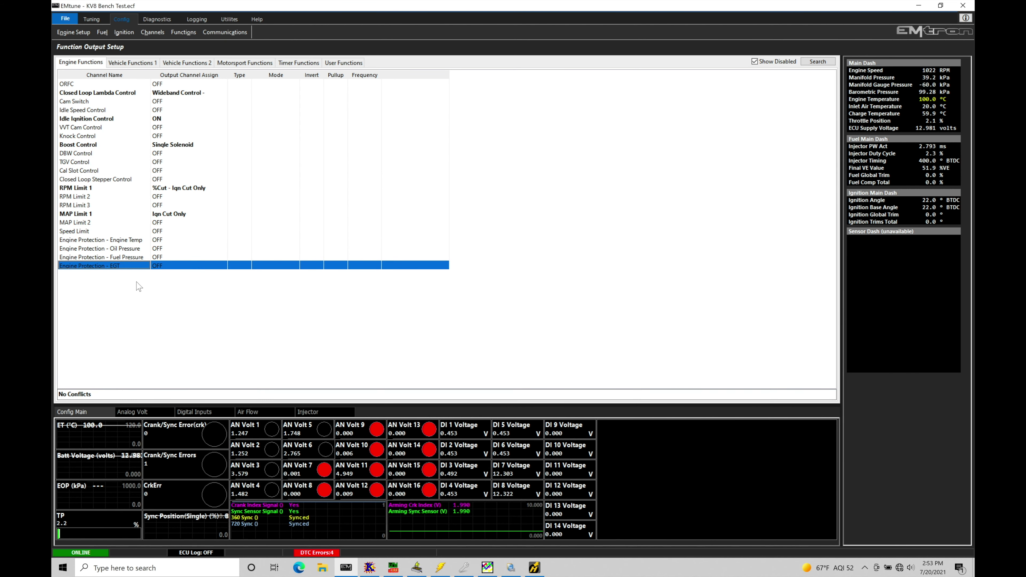
click(167, 241)
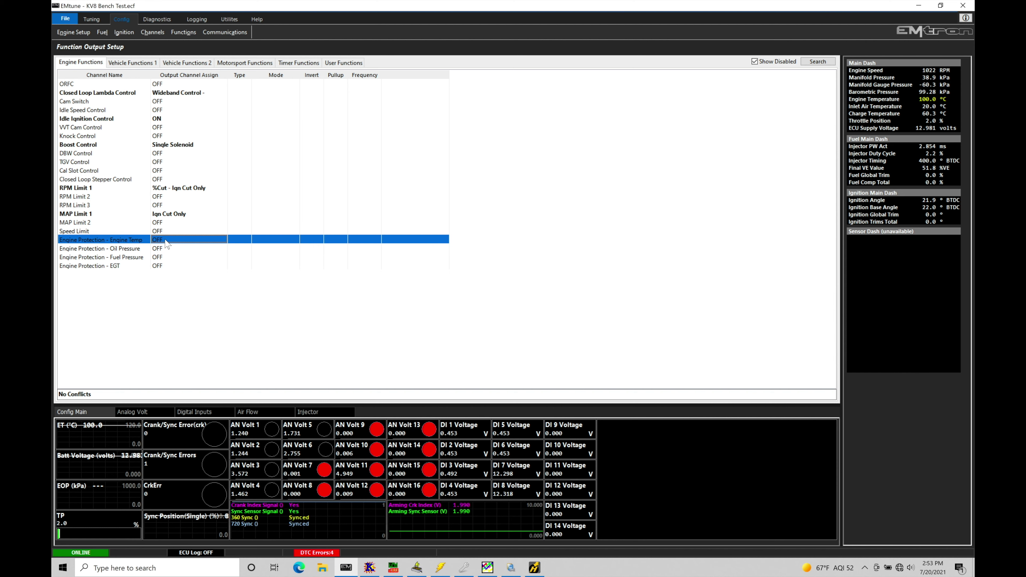
Set Engine Protection - Engine Temp to Function Enable ON with Ign Cut
double_click(165, 241)
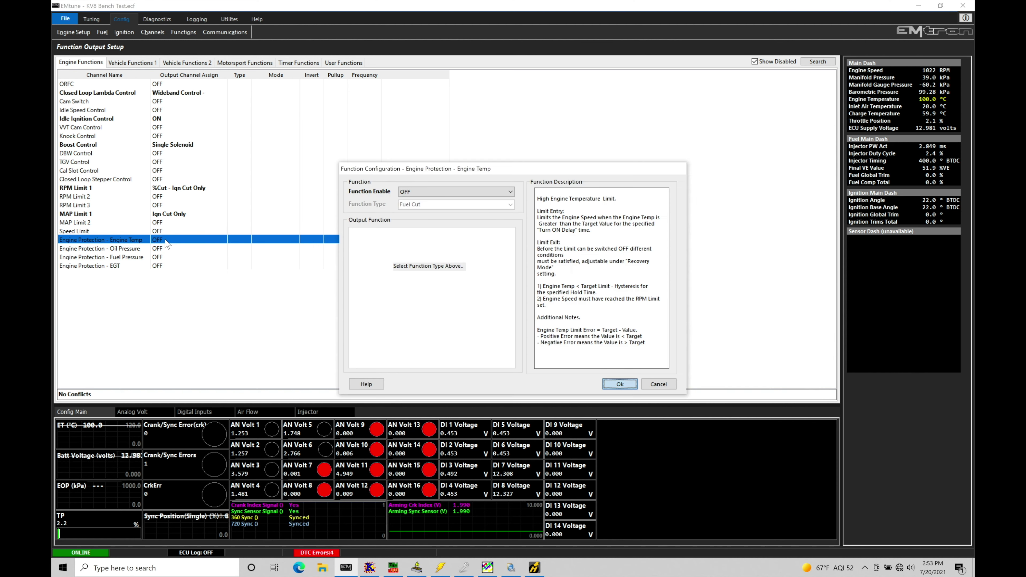
click(417, 191)
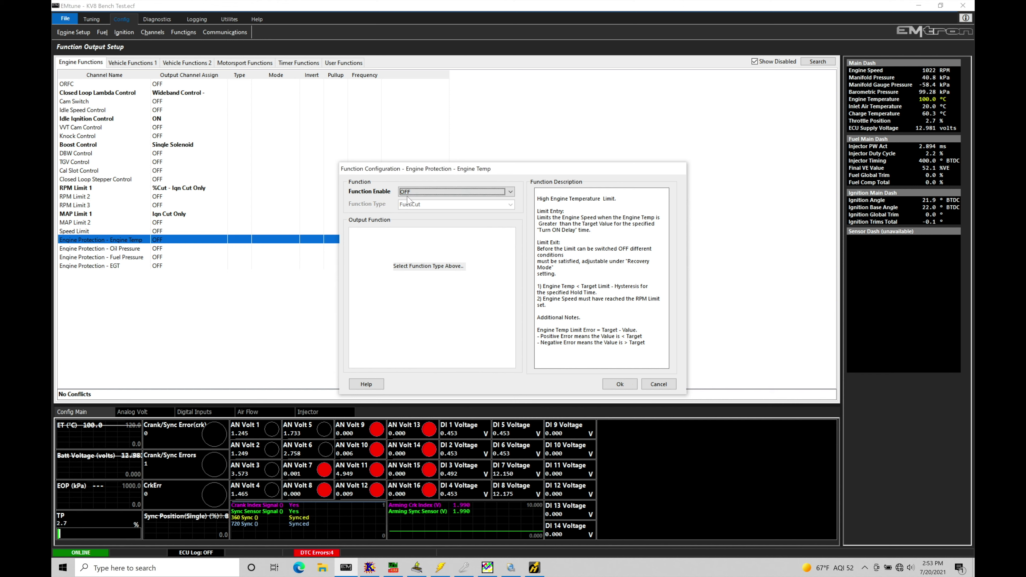
click(417, 206)
click(417, 205)
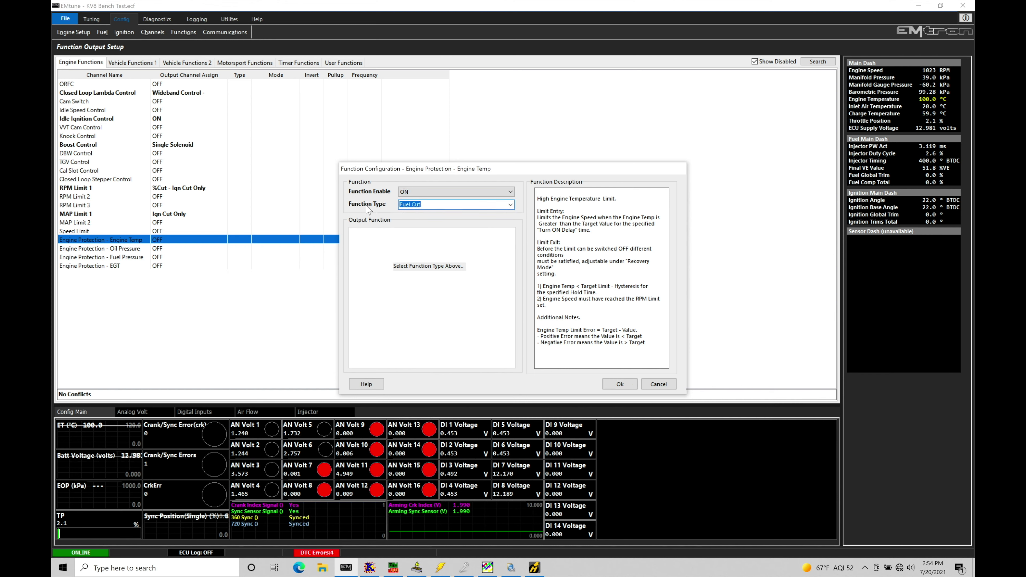
click(510, 208)
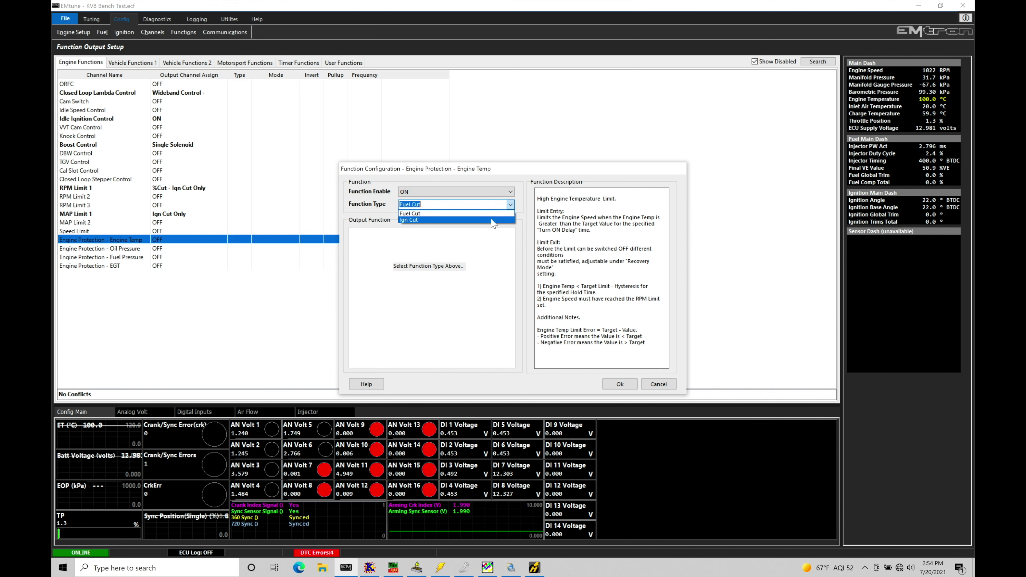
click(500, 219)
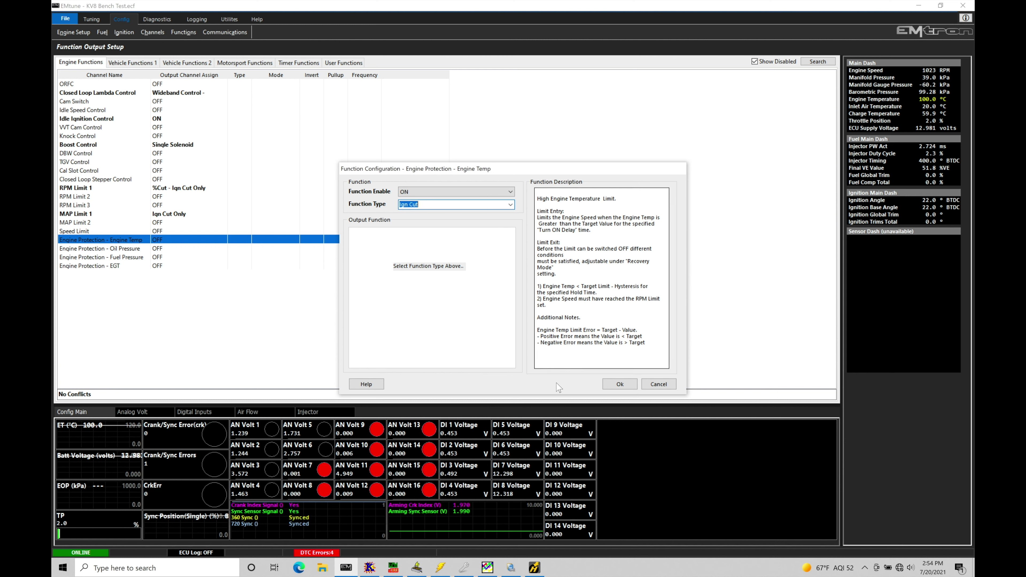
click(616, 386)
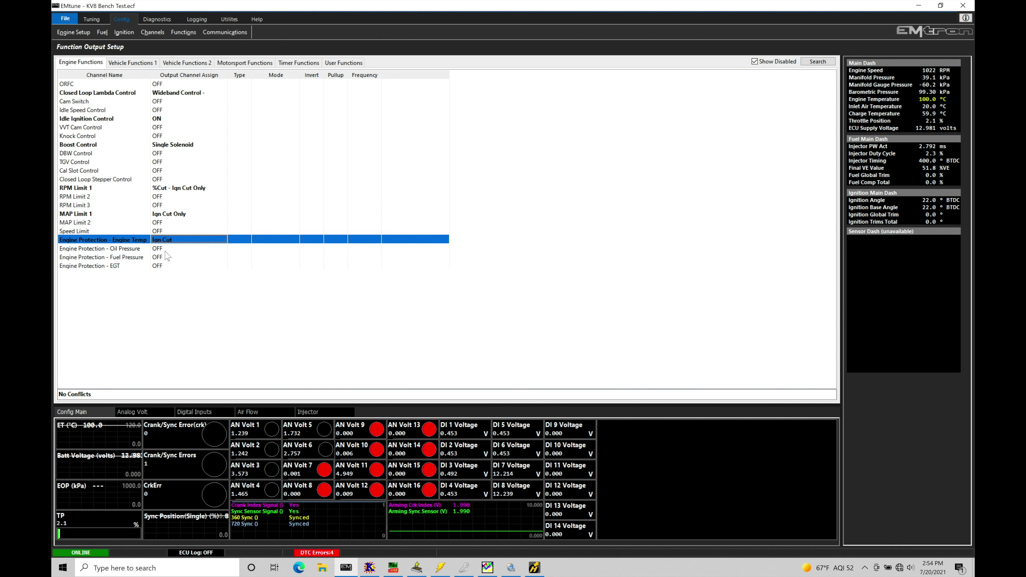
Set Engine Protection - Oil Pressure to Function Enable ON with Ign Cut
click(172, 249)
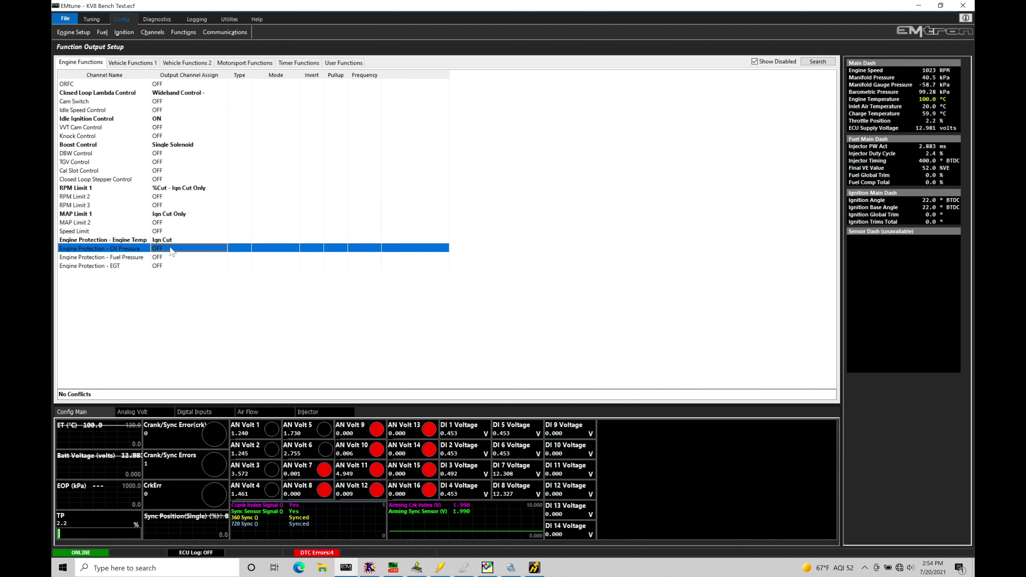
double_click(172, 249)
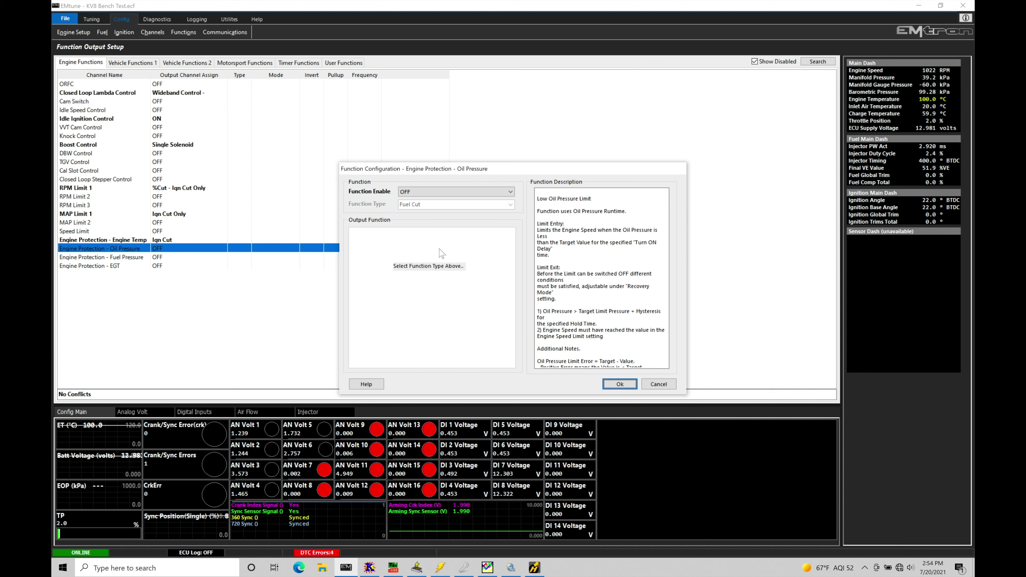
click(511, 191)
click(490, 207)
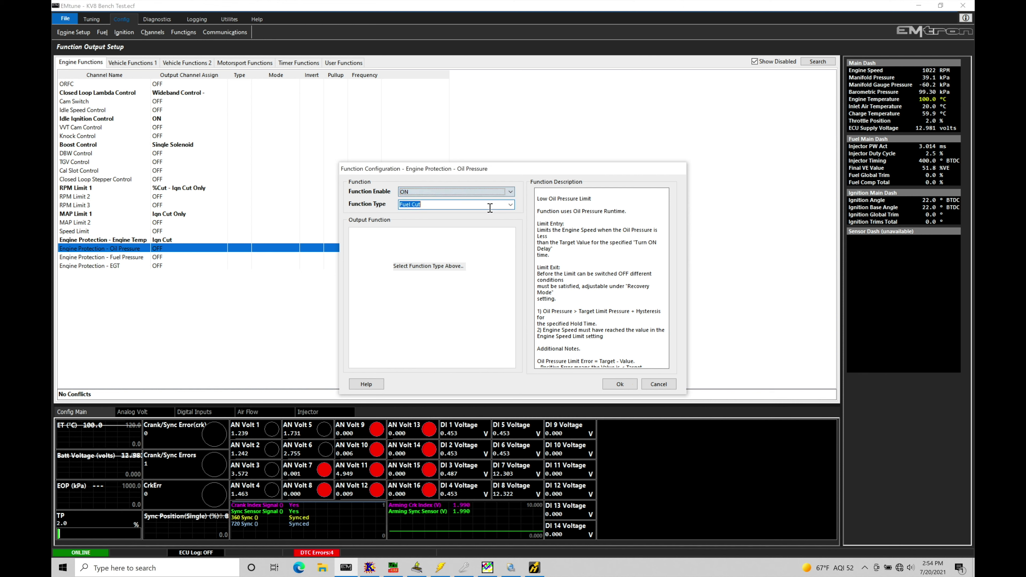
click(511, 204)
click(481, 223)
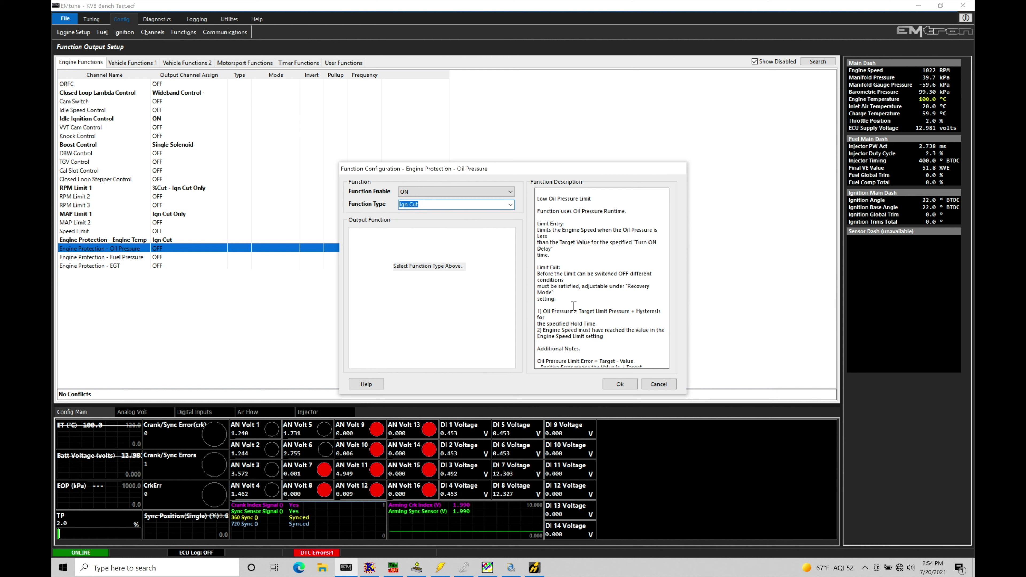
click(612, 385)
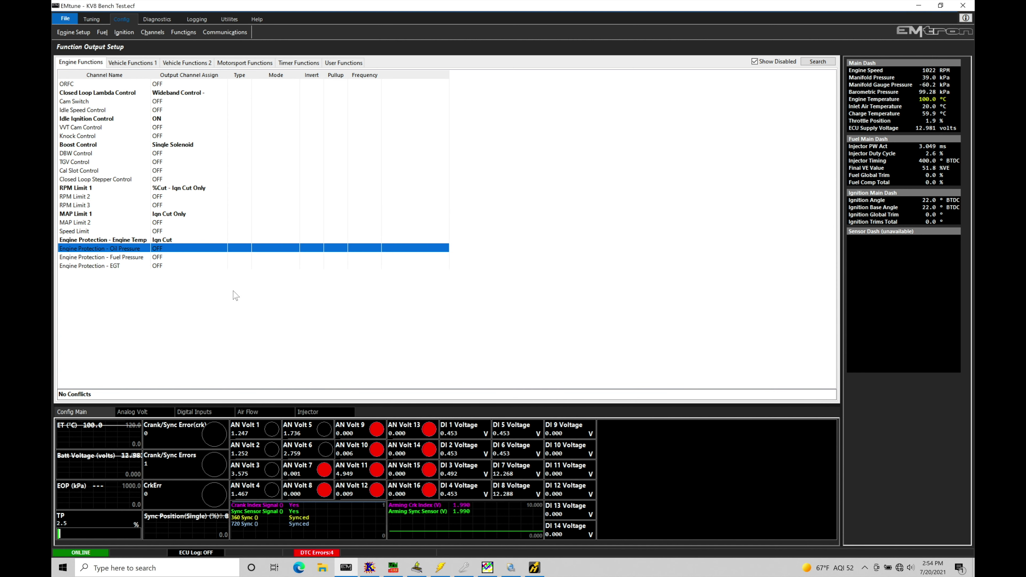
Set Engine Protection - Fuel Pressure to Function Enable ON with Function Type Ign Cut
double_click(157, 257)
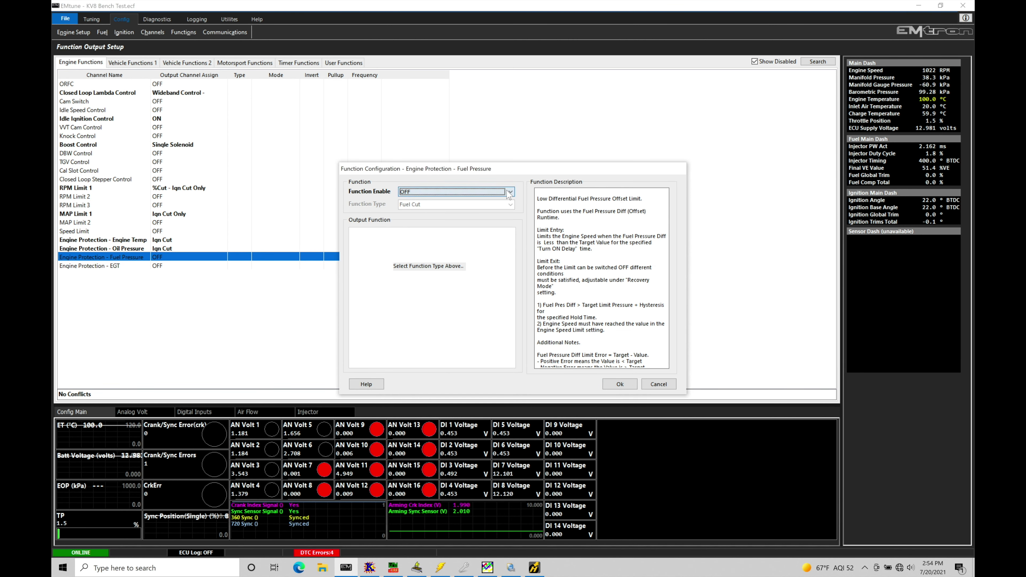
click(465, 192)
click(467, 206)
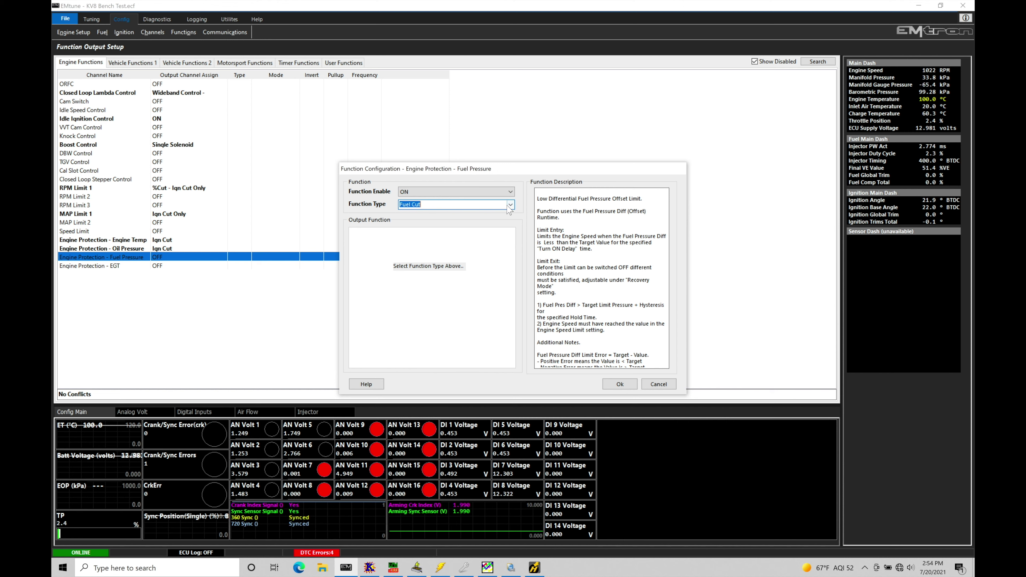
click(468, 204)
click(475, 221)
click(619, 384)
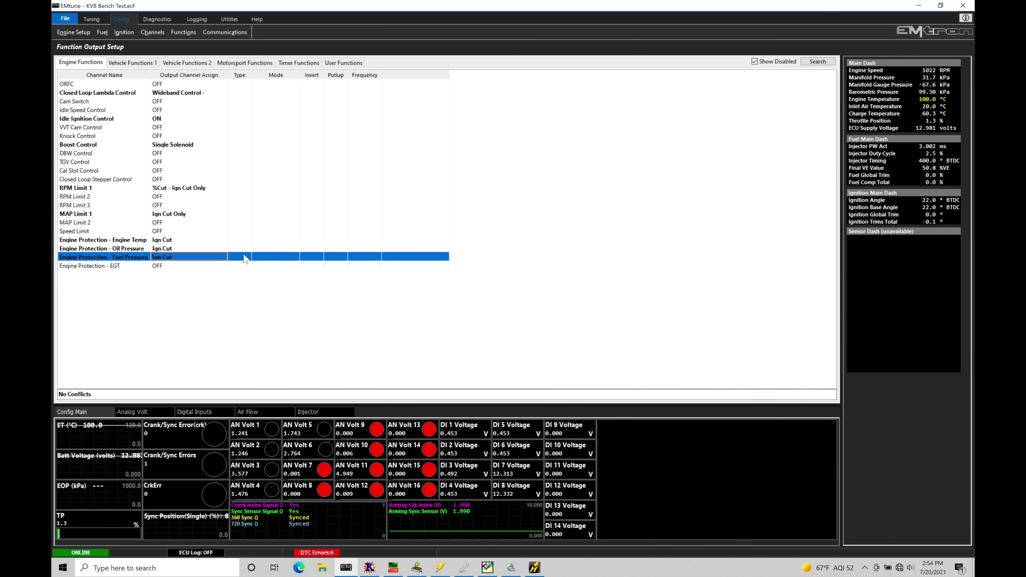
click(153, 268)
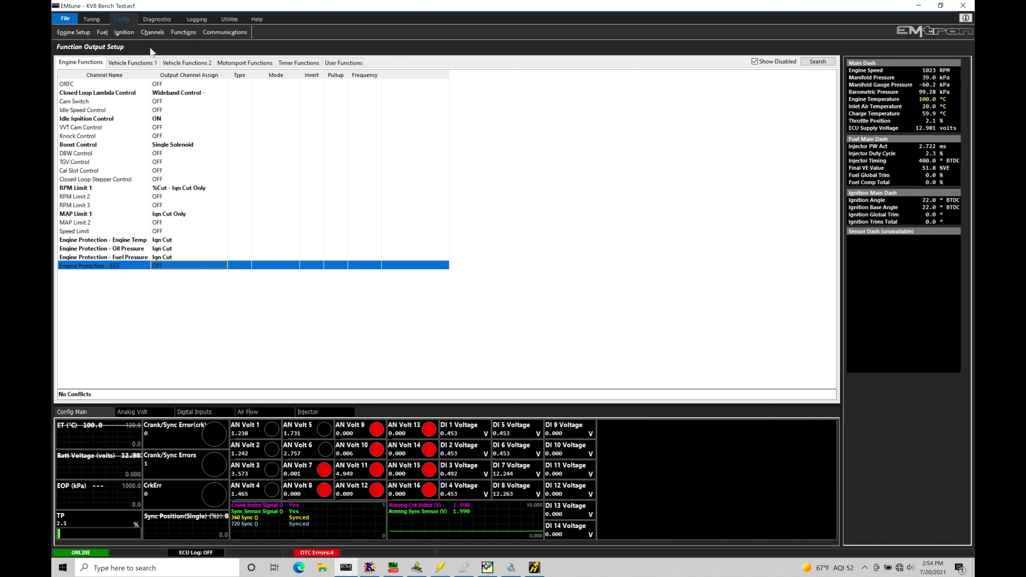
click(151, 31)
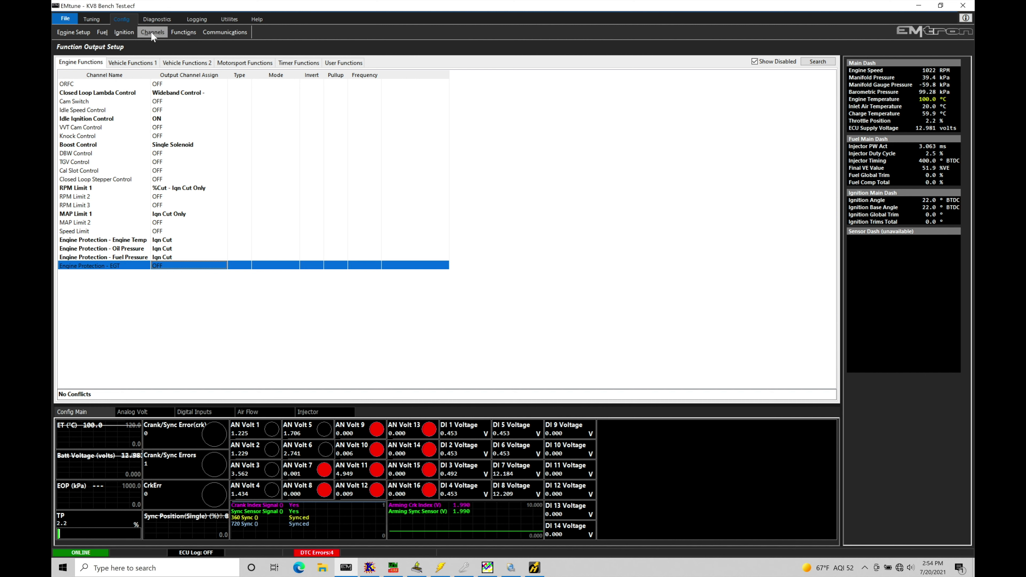
click(254, 51)
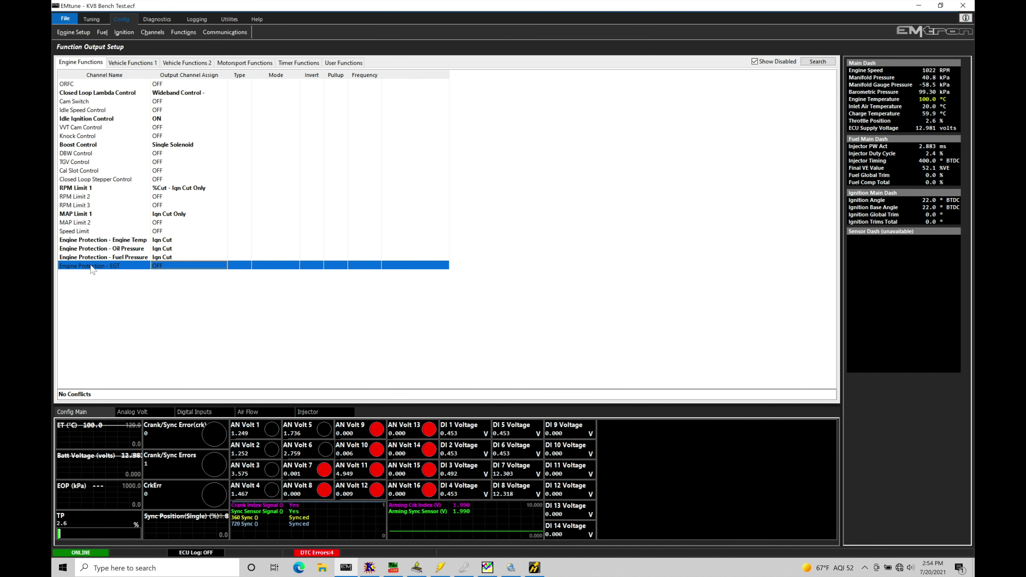